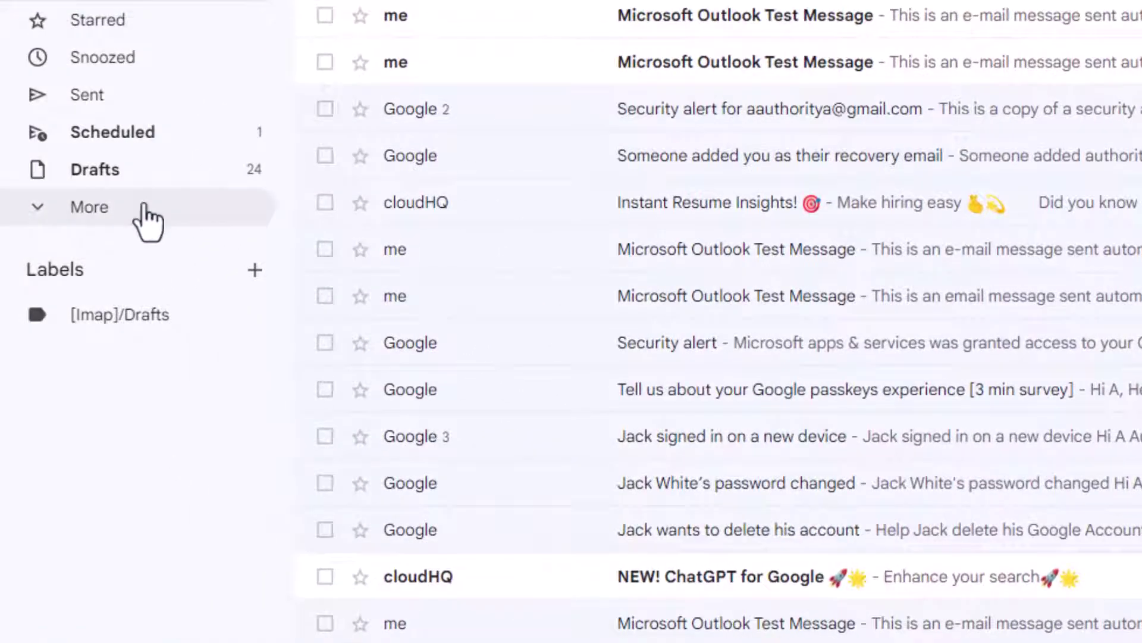
Step: Expand the folder list and open Spam to see its three messages, including the Alibaba.com RFQ promotion
click(145, 206)
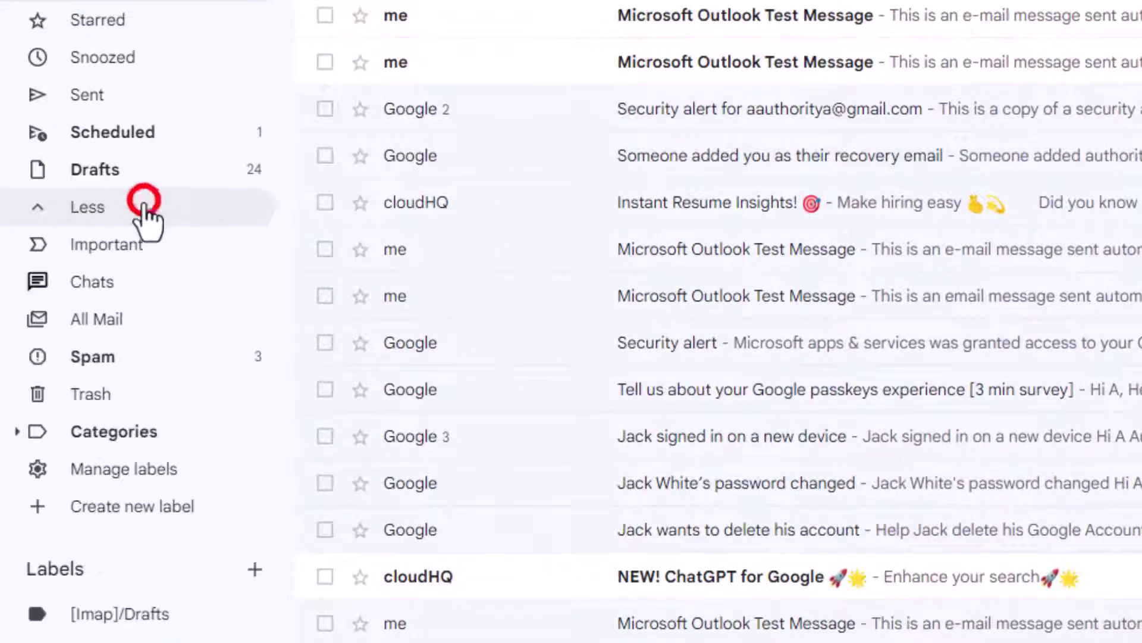
click(119, 355)
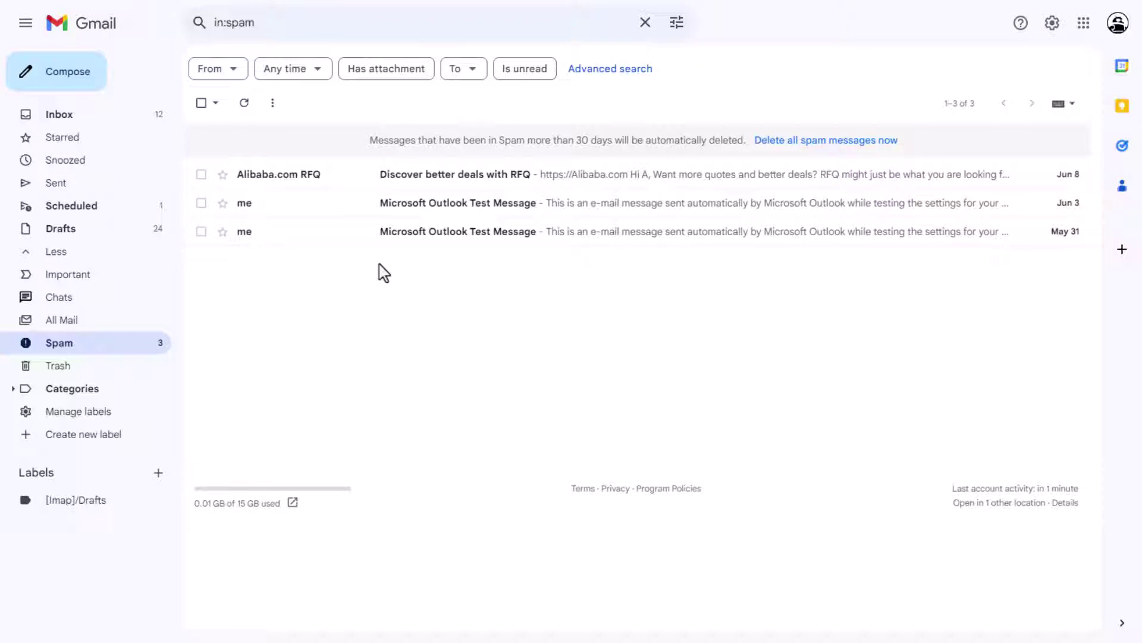
Step: Move the second Microsoft Outlook Test Message from Spam back to the Inbox
click(376, 204)
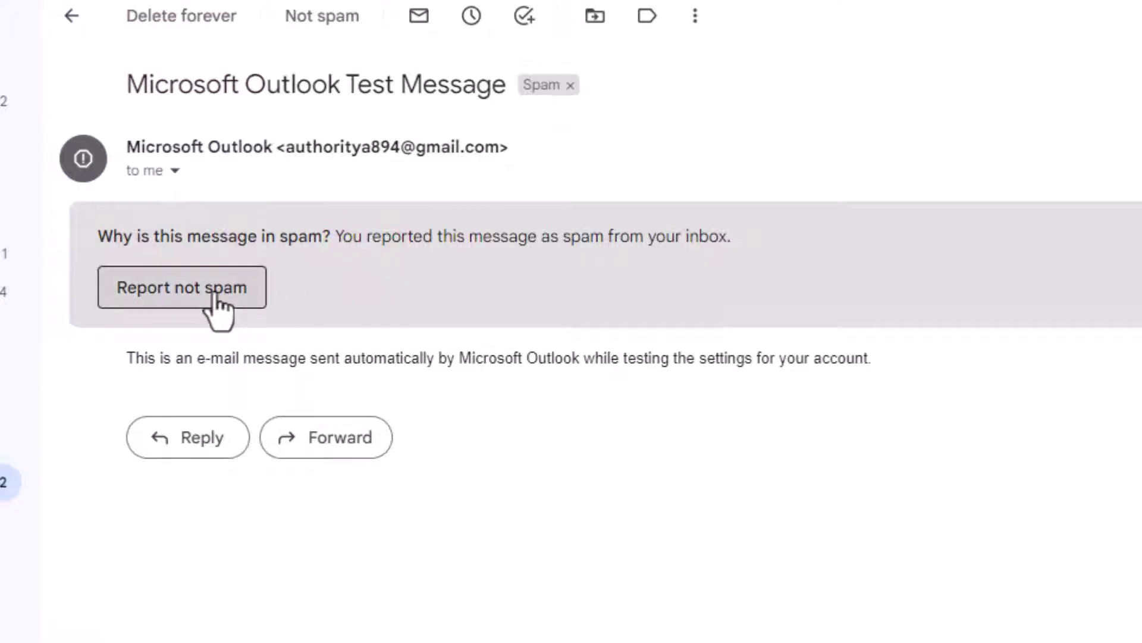
click(595, 17)
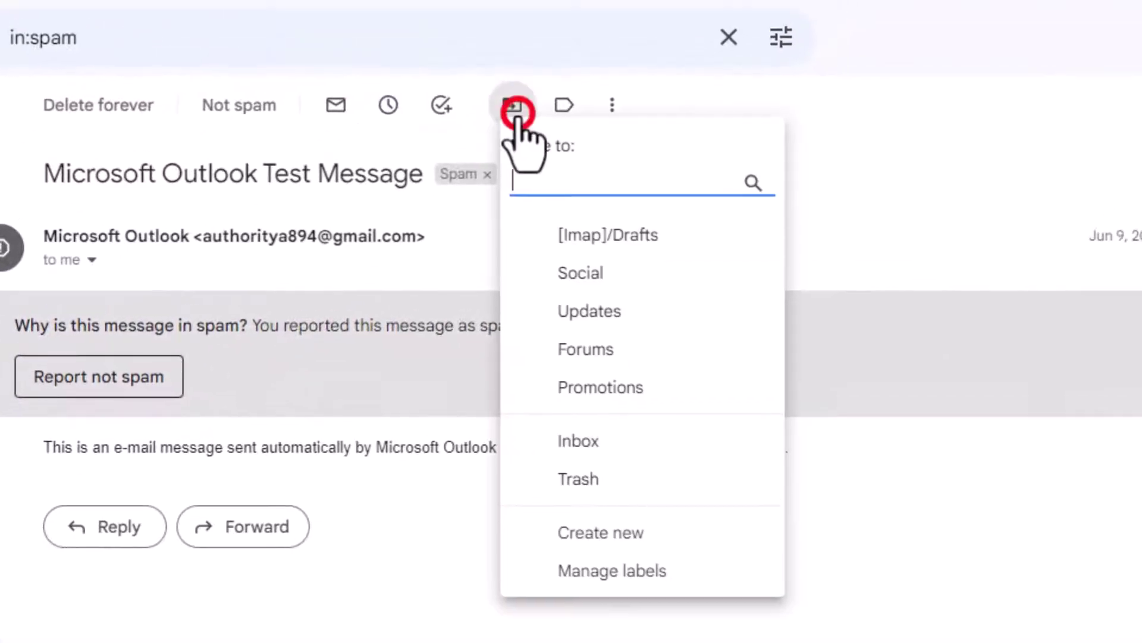
click(554, 441)
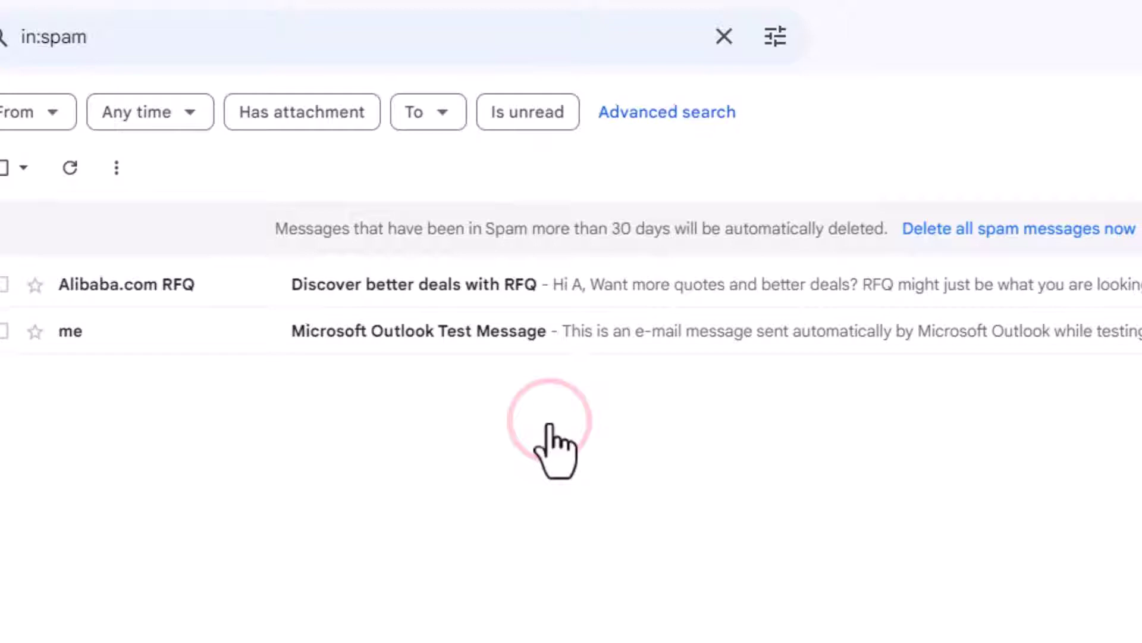
Step: Return to the Inbox (38 conversations) and open, then close, the advanced search panel
click(102, 119)
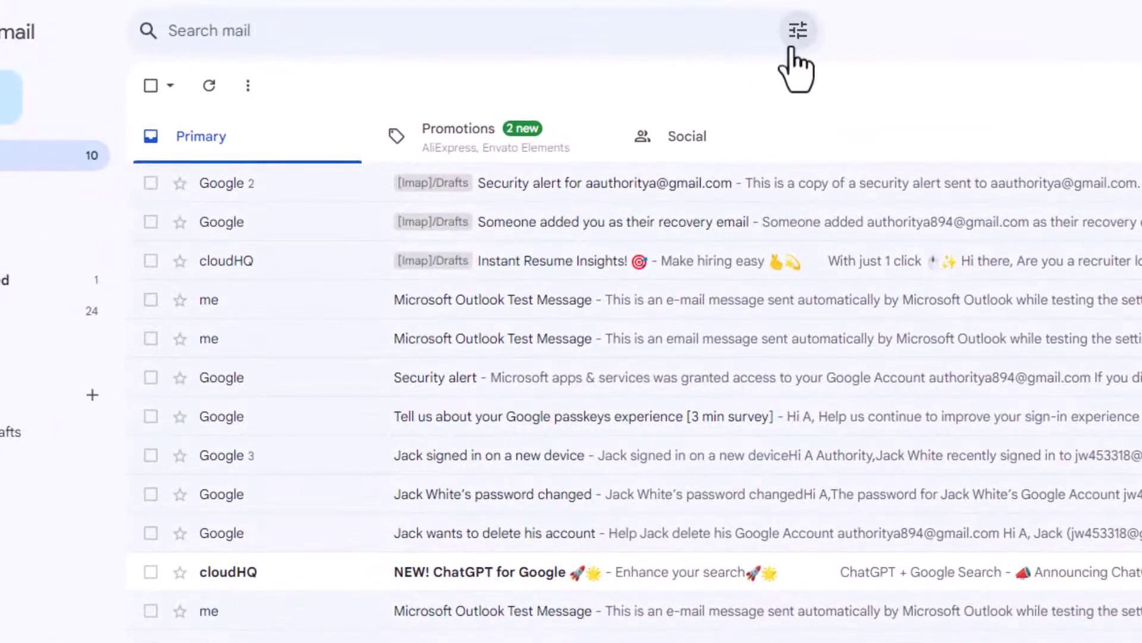
click(793, 47)
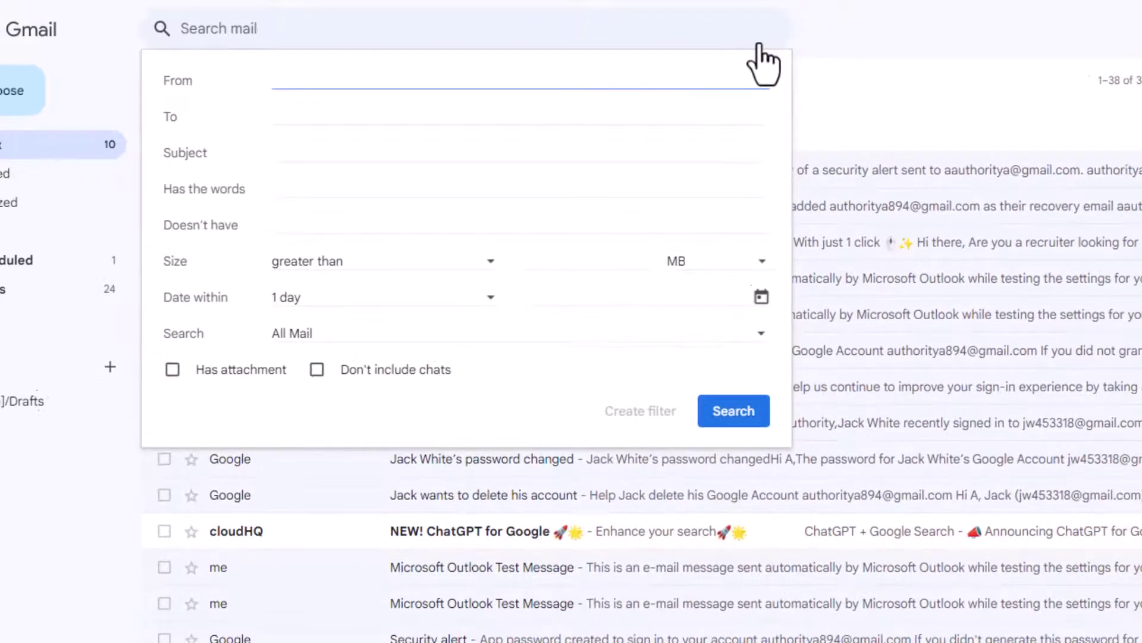
click(112, 202)
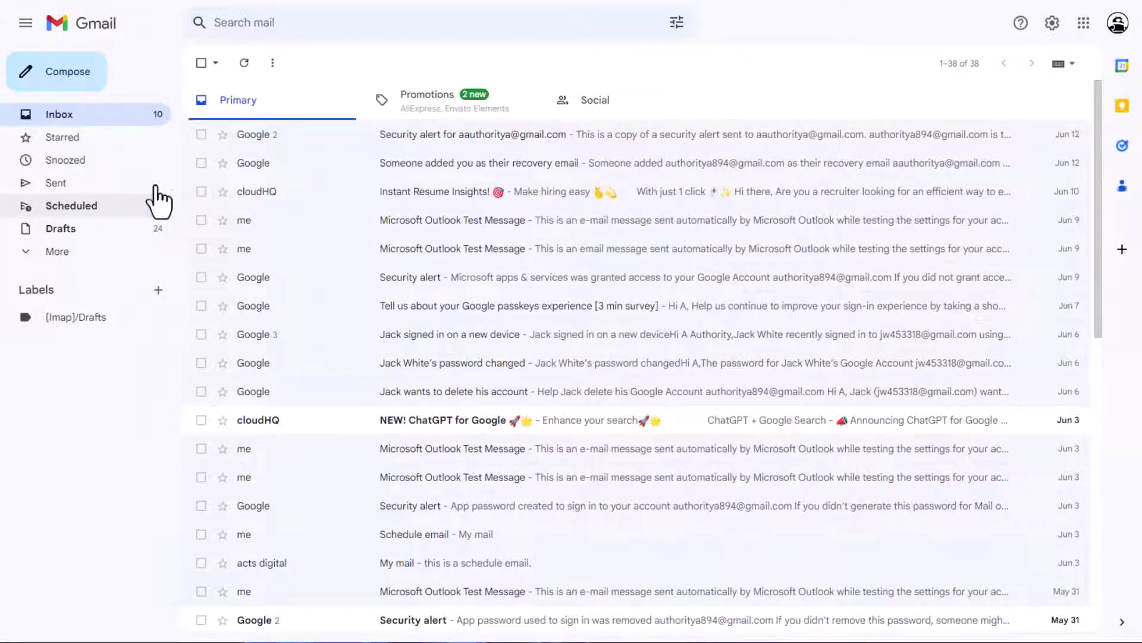
Step: Open Trash and search it for "aliexpress" with in:trash, finding no matching messages
click(126, 251)
click(111, 364)
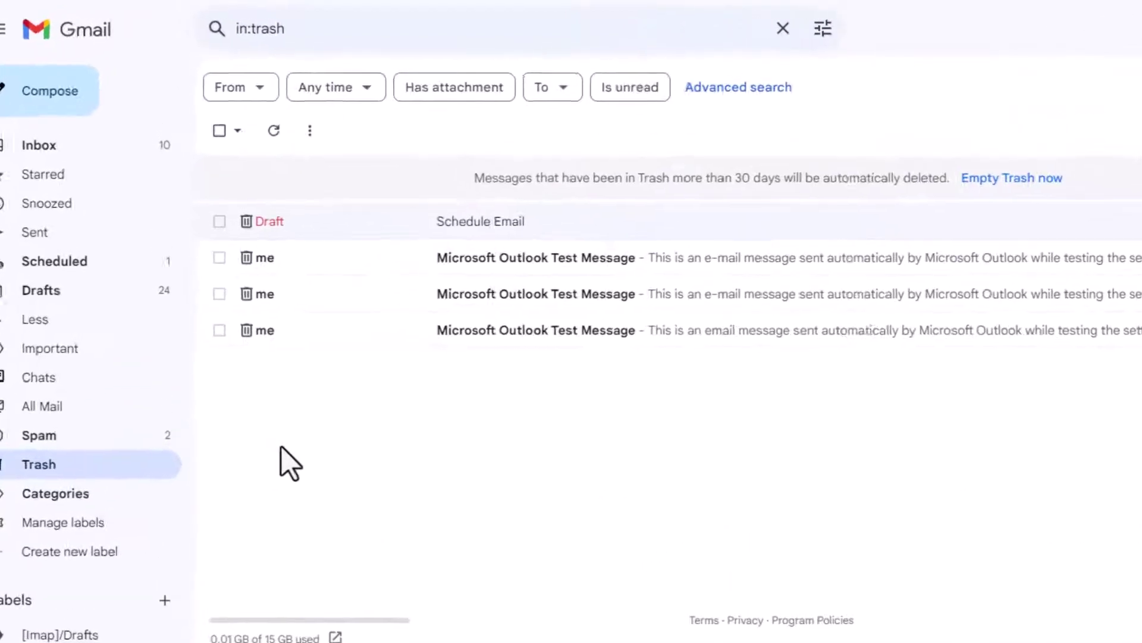
click(324, 31)
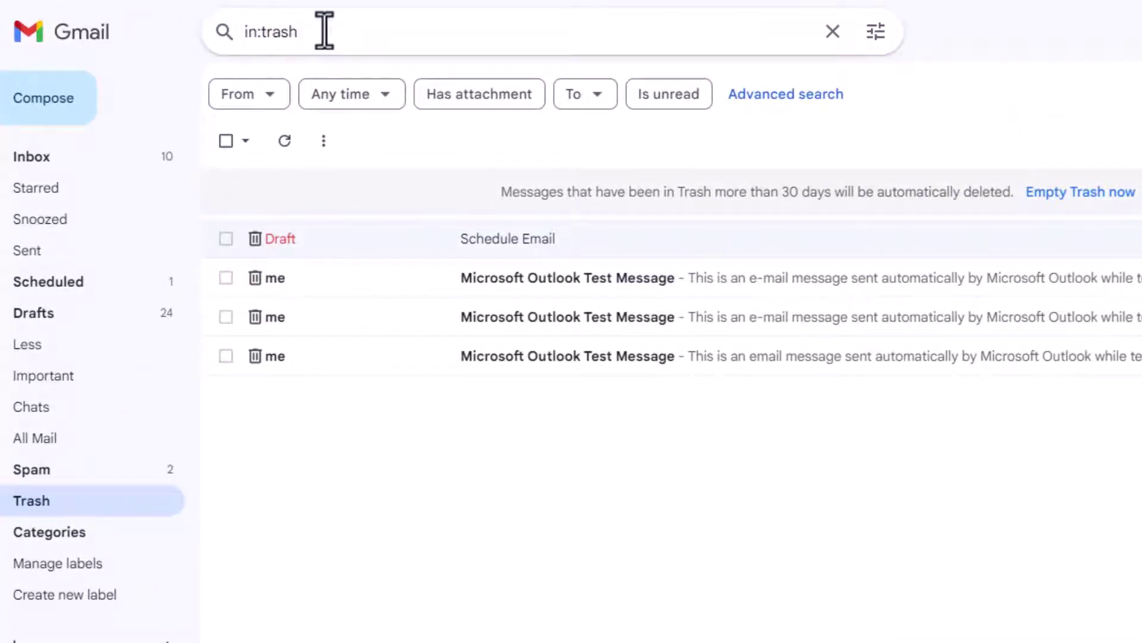
text(:"aliexpress")
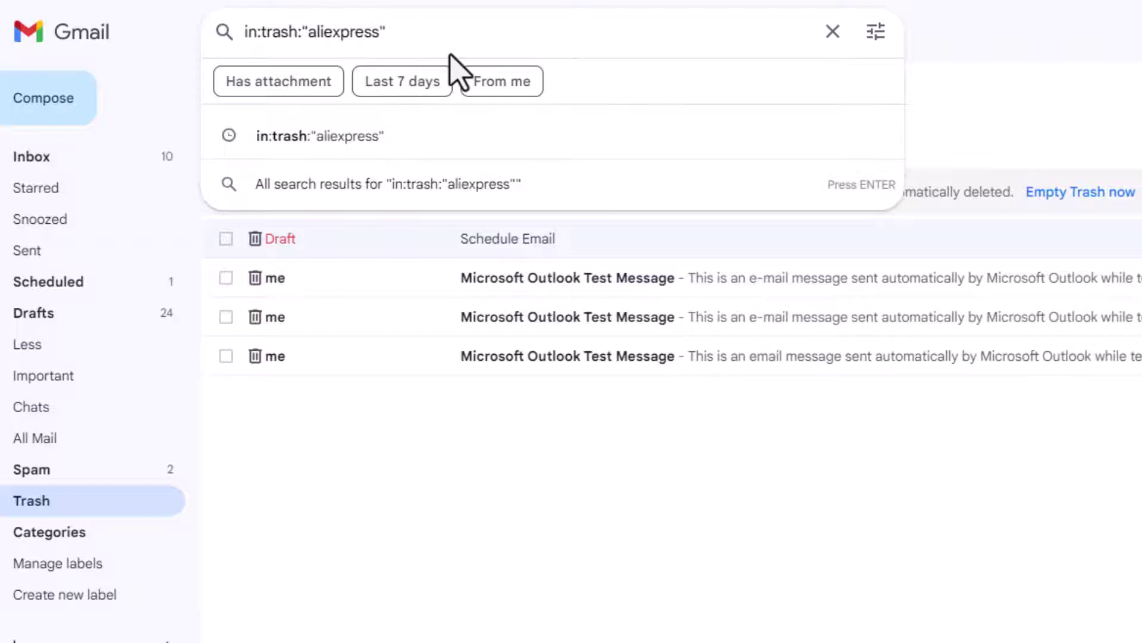
key(Return)
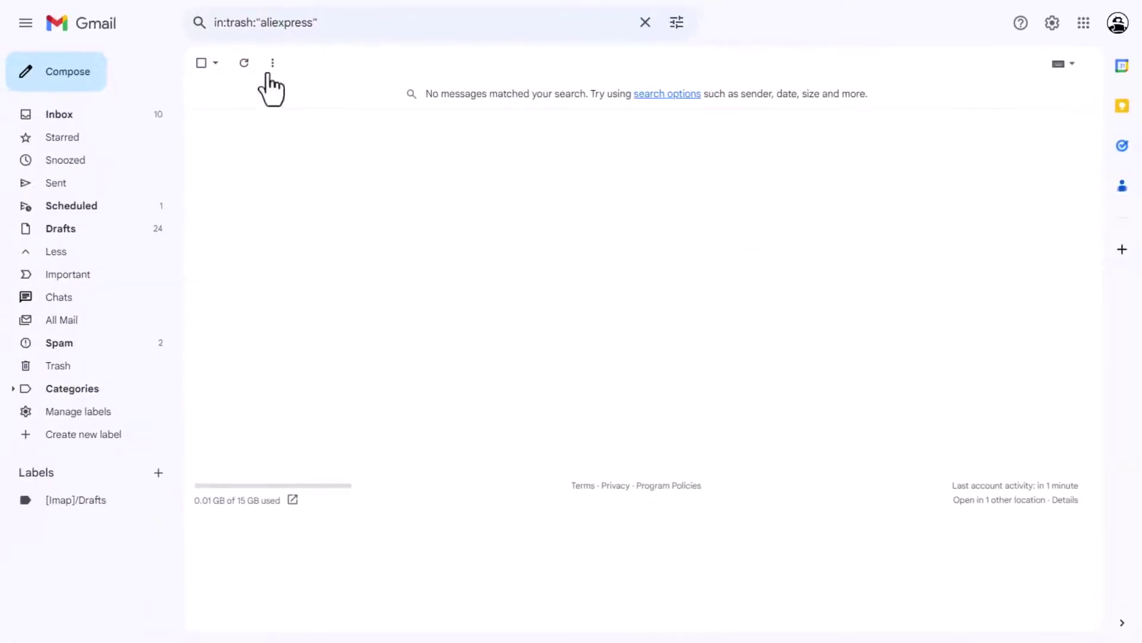
Step: Review the Filters and Blocked Addresses settings, then list the messages under the [Imap]/Drafts label
click(147, 113)
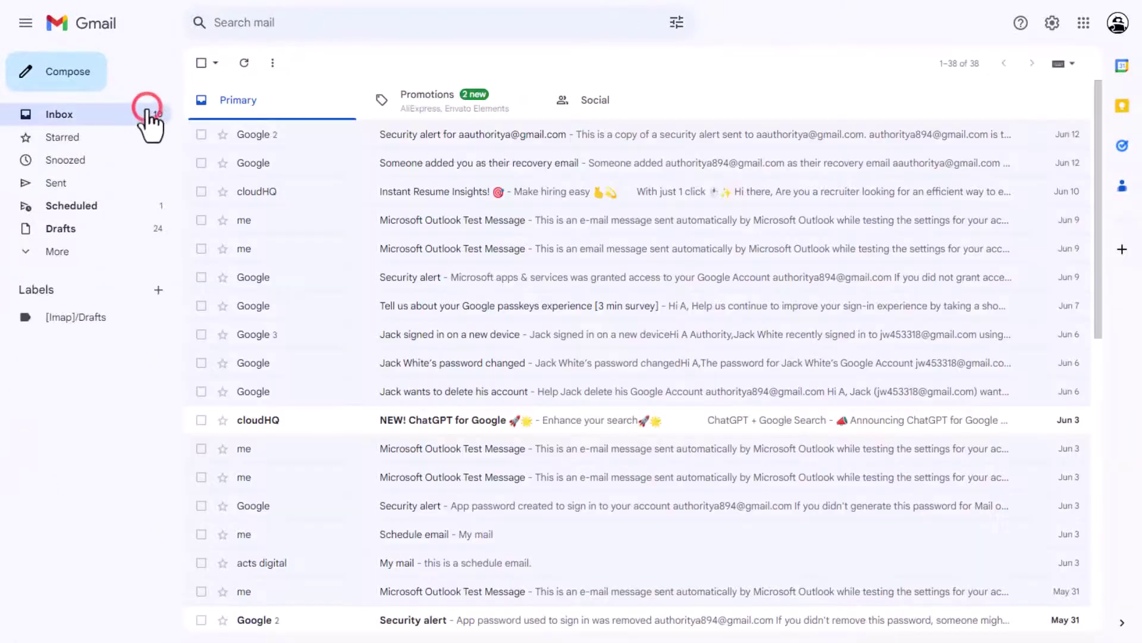
click(1052, 24)
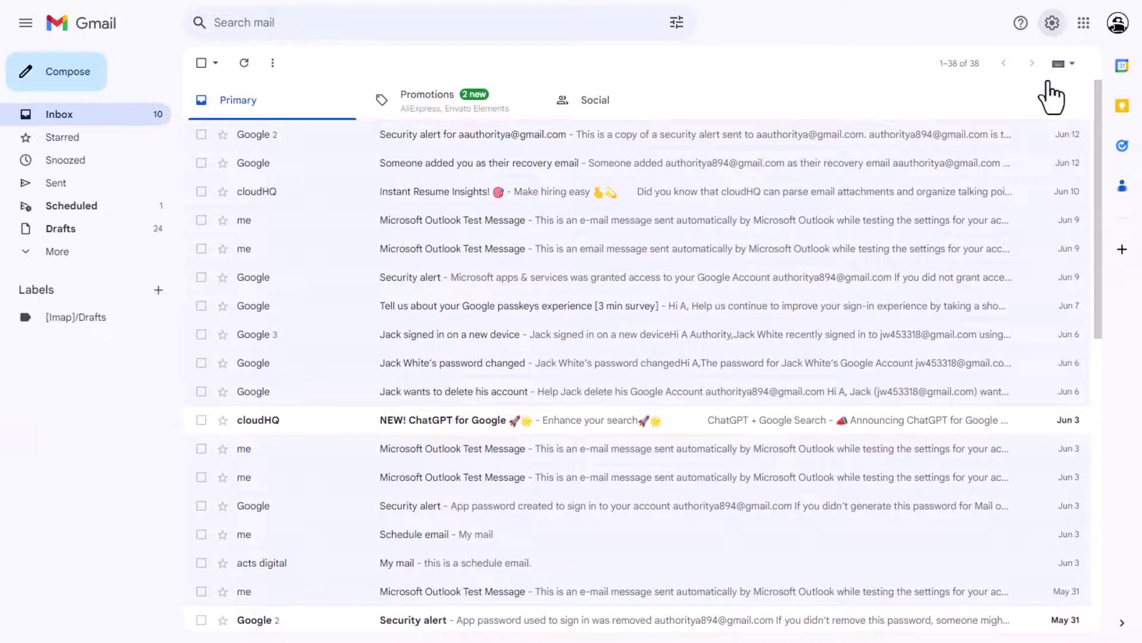
click(576, 96)
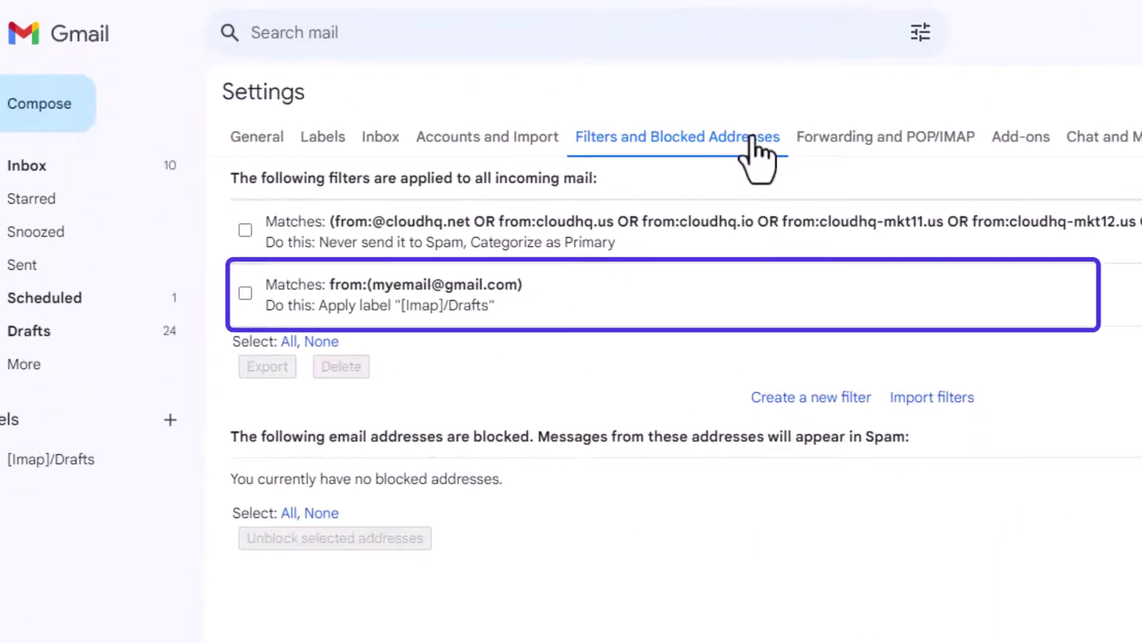
click(24, 169)
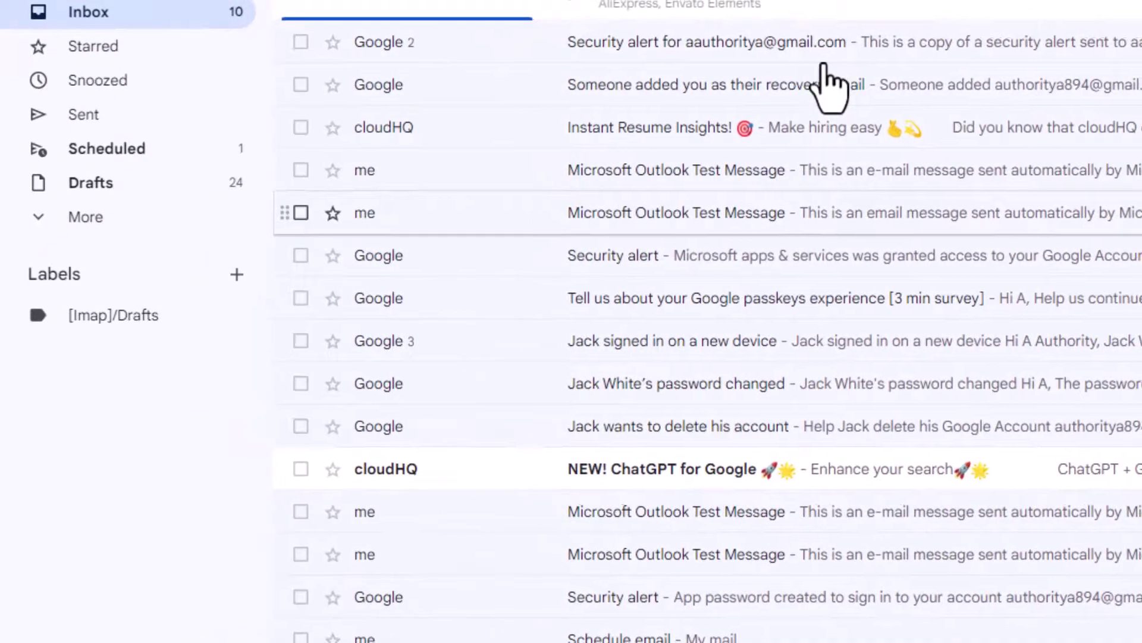
click(168, 319)
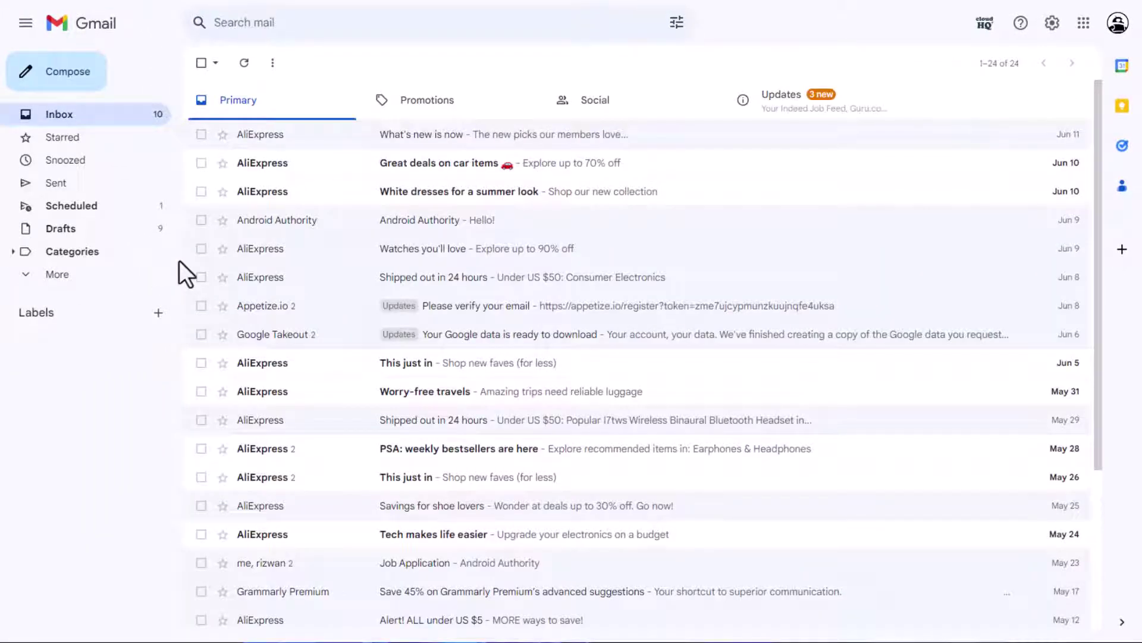
Step: Scroll to the inbox footer and open the Google One storage details showing 13.41 GB of 15 GB used
scroll(179, 274, down, 5)
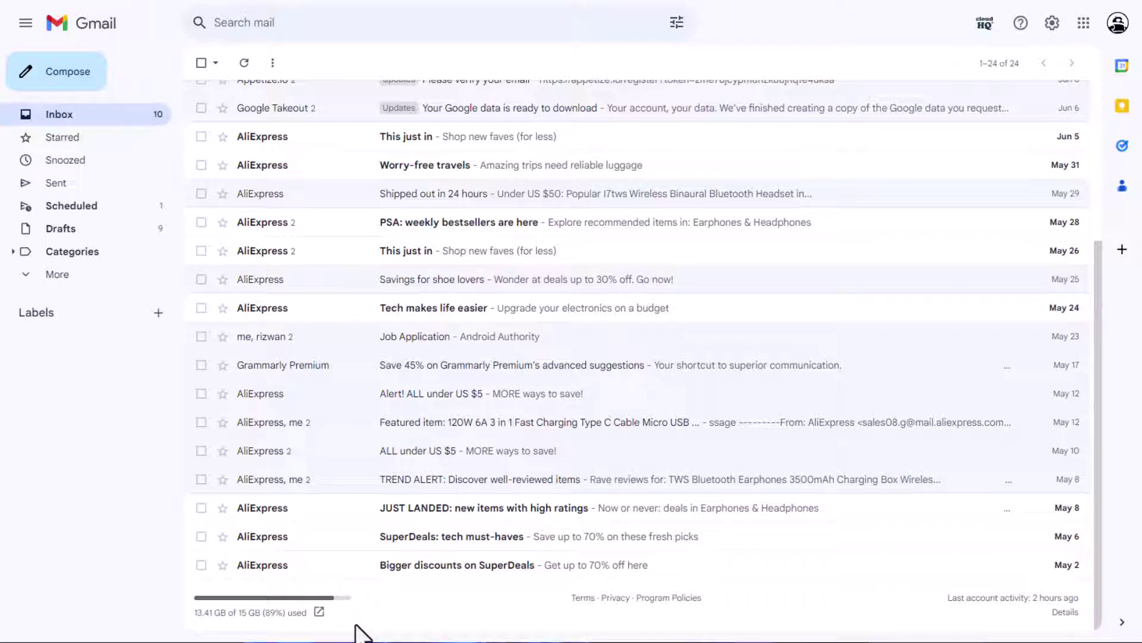
click(301, 613)
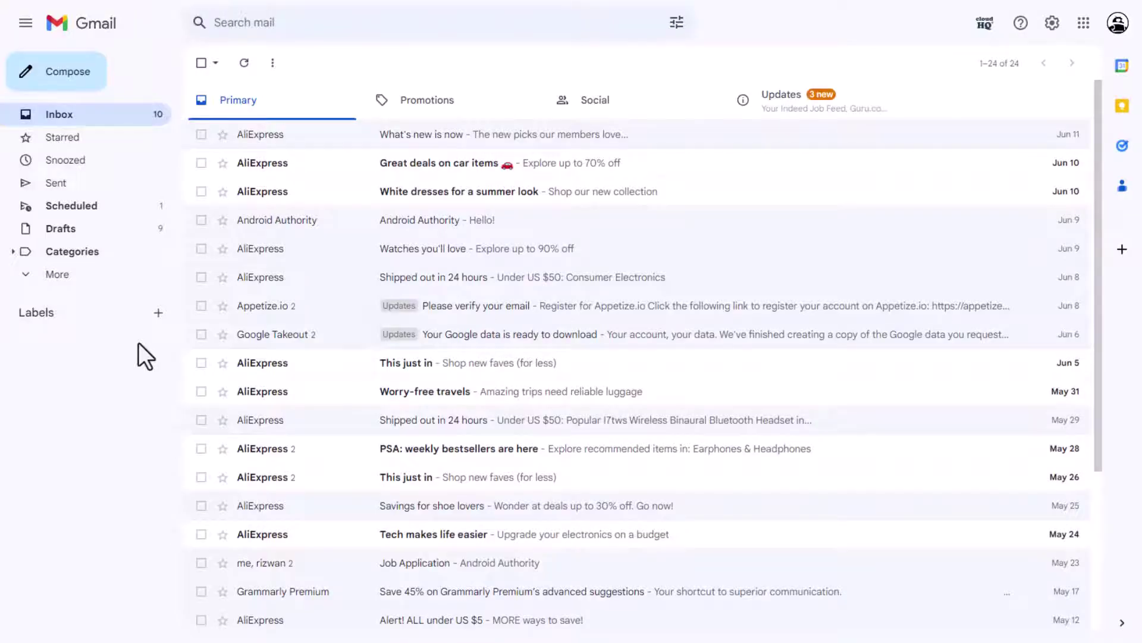
Step: Review the Forwarding and POP/IMAP settings twice, confirming POP is disabled and IMAP is enabled
click(1052, 23)
click(1036, 95)
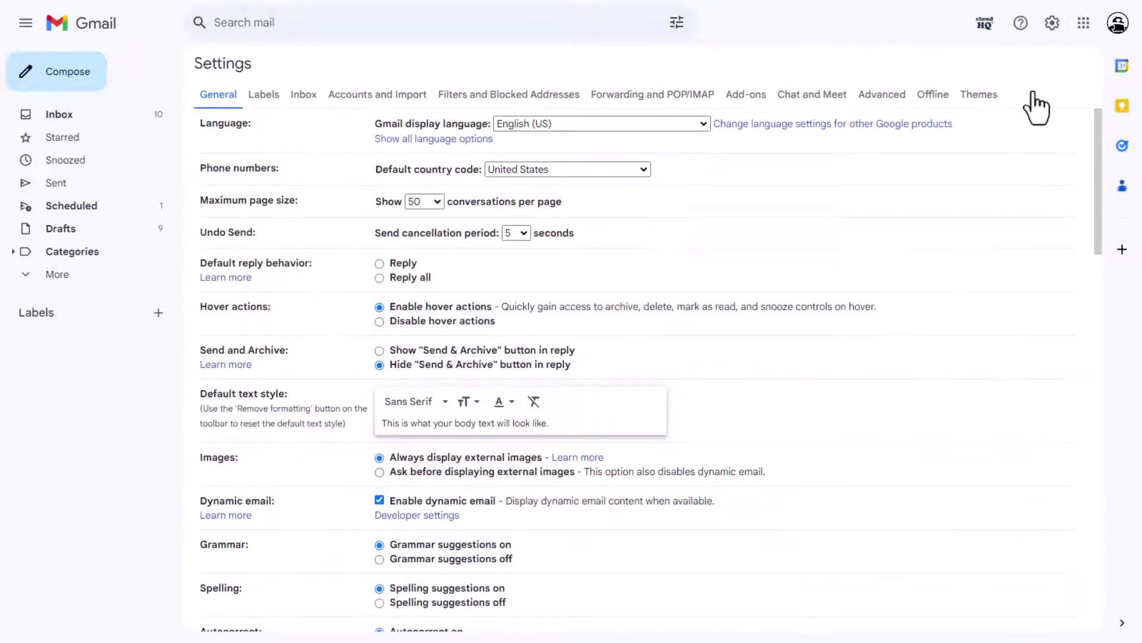
click(698, 97)
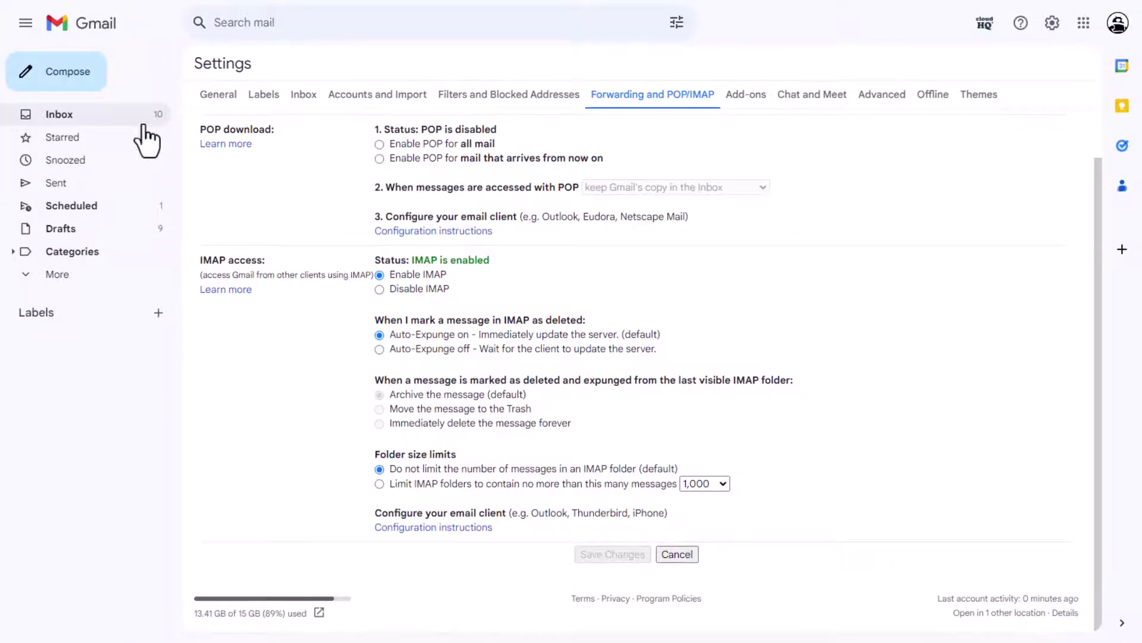
click(143, 125)
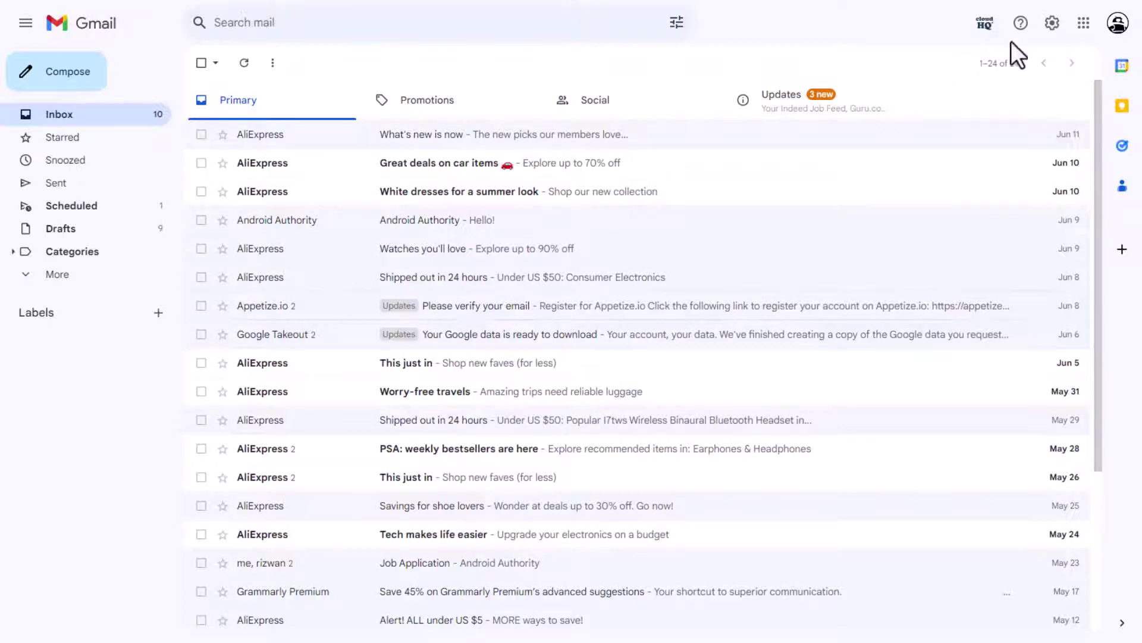
click(698, 94)
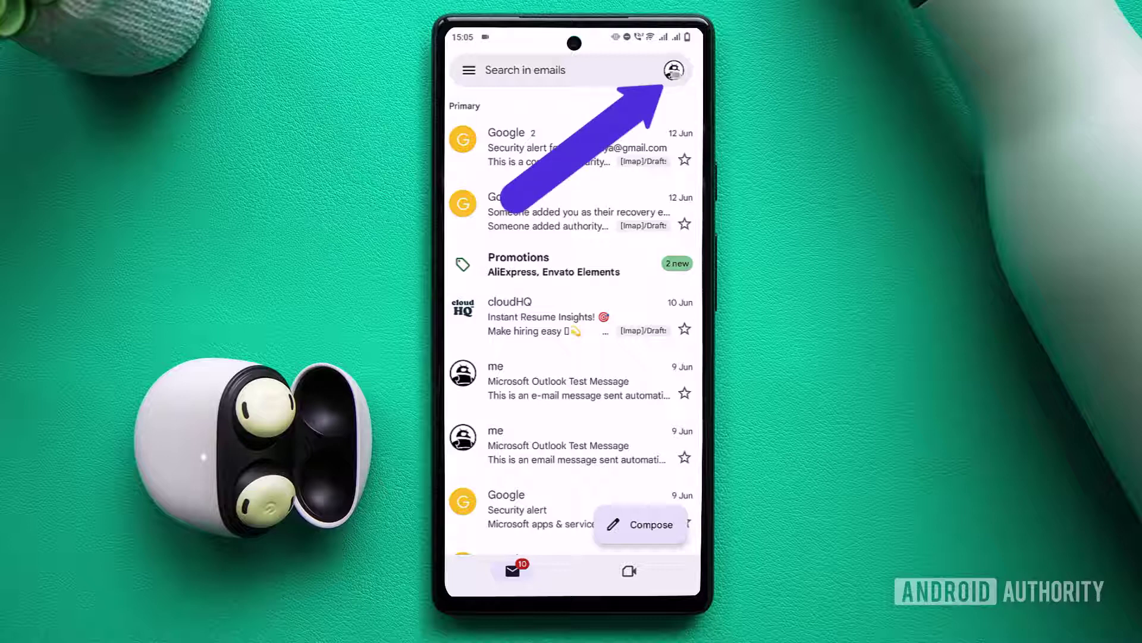
Step: Remove the Google account from the phone via Manage accounts on this device, confirming the removal
click(673, 70)
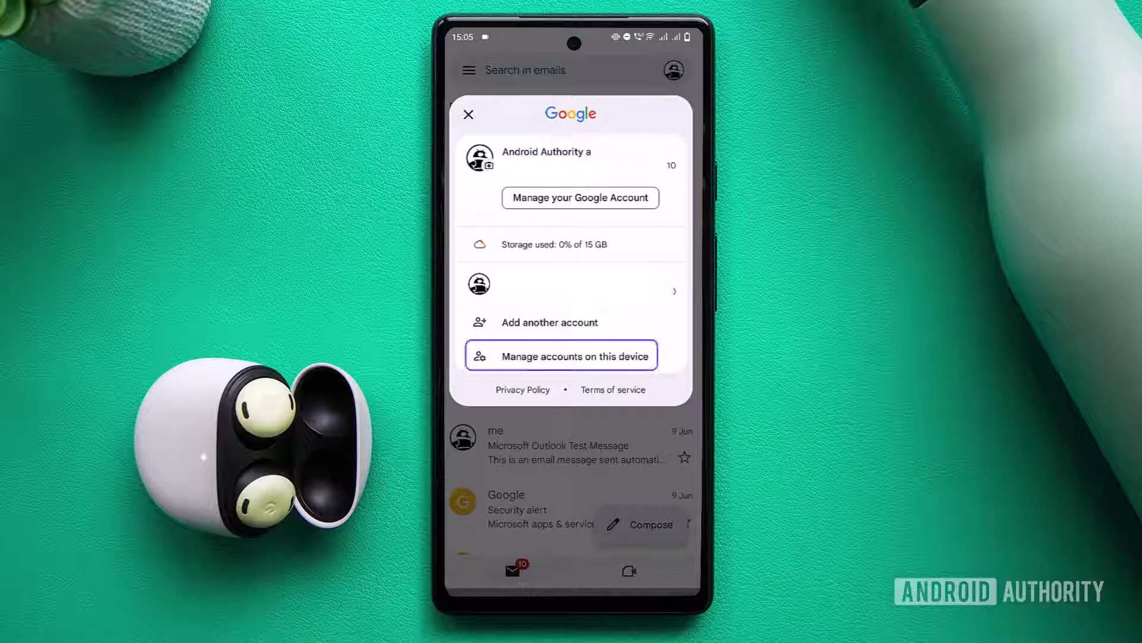
click(607, 355)
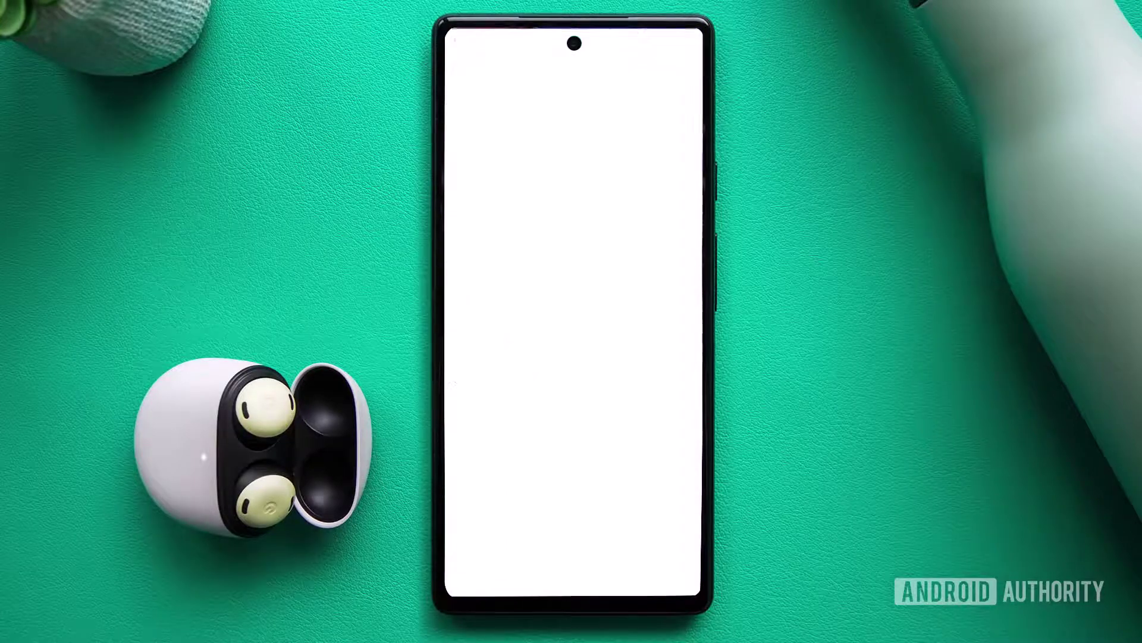
click(596, 328)
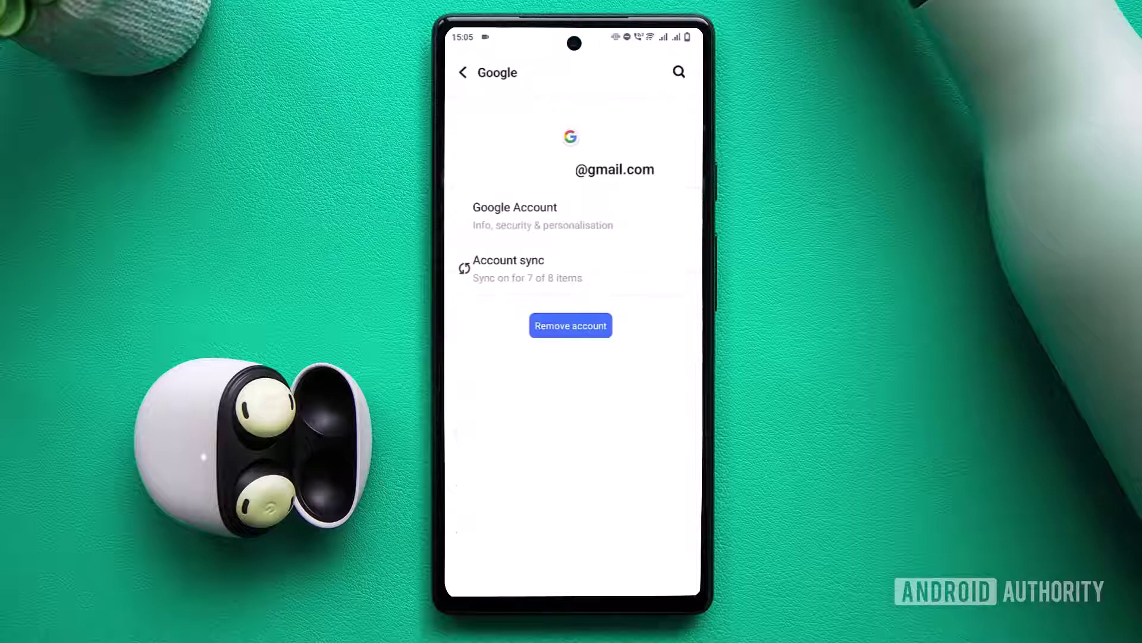
click(578, 322)
click(634, 357)
Step: Add a Google account again, entering the account's e-mail address and submitting it
click(506, 482)
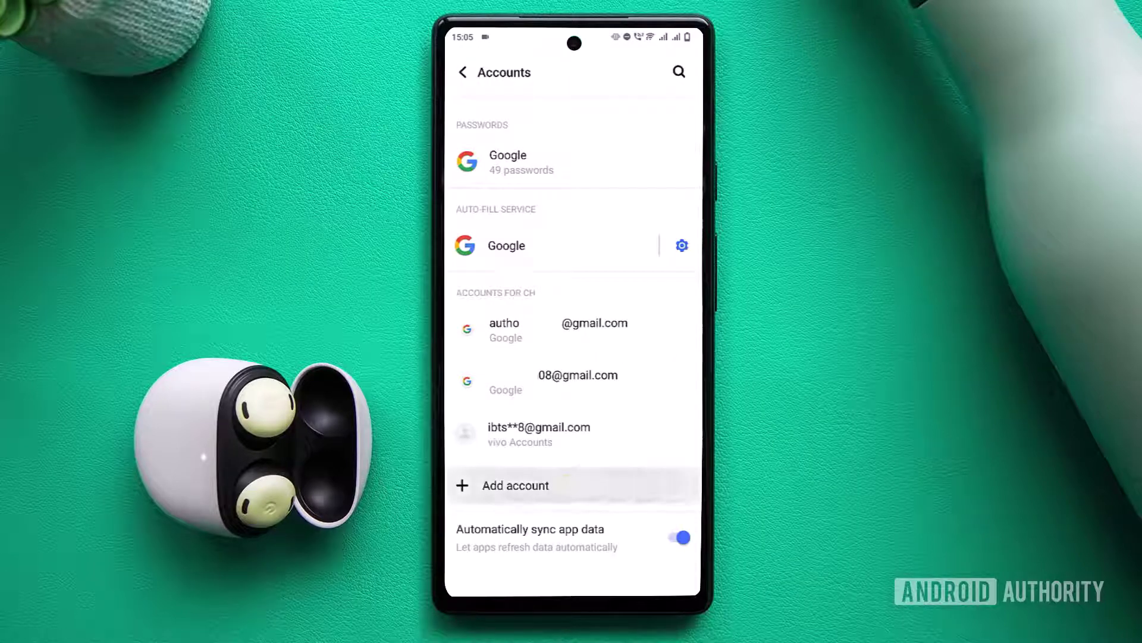
click(571, 201)
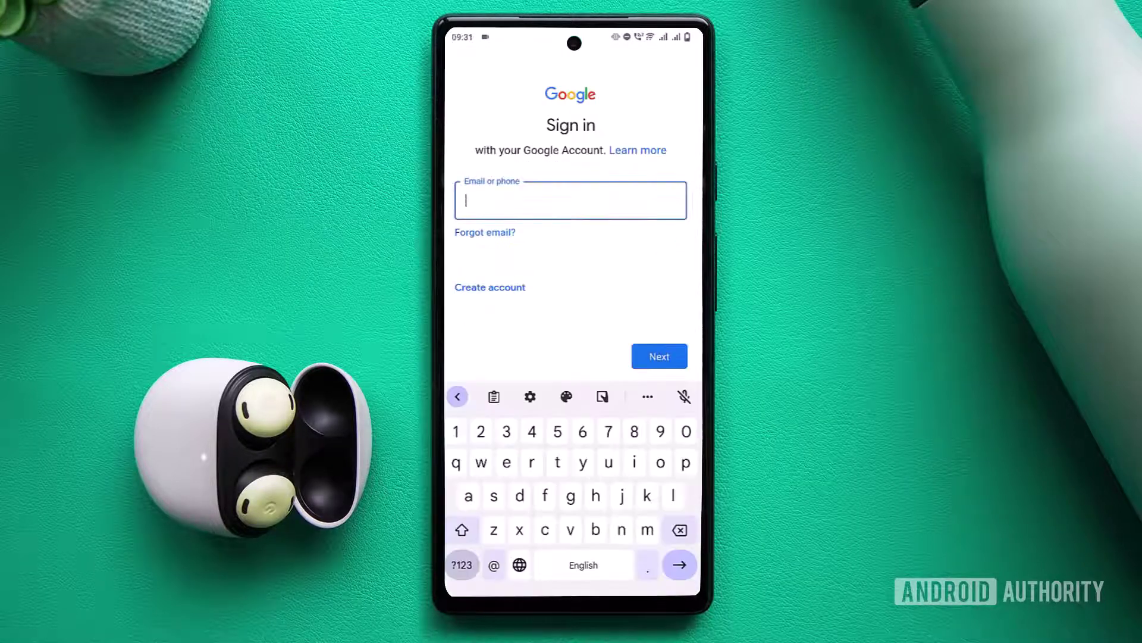
text(auth)
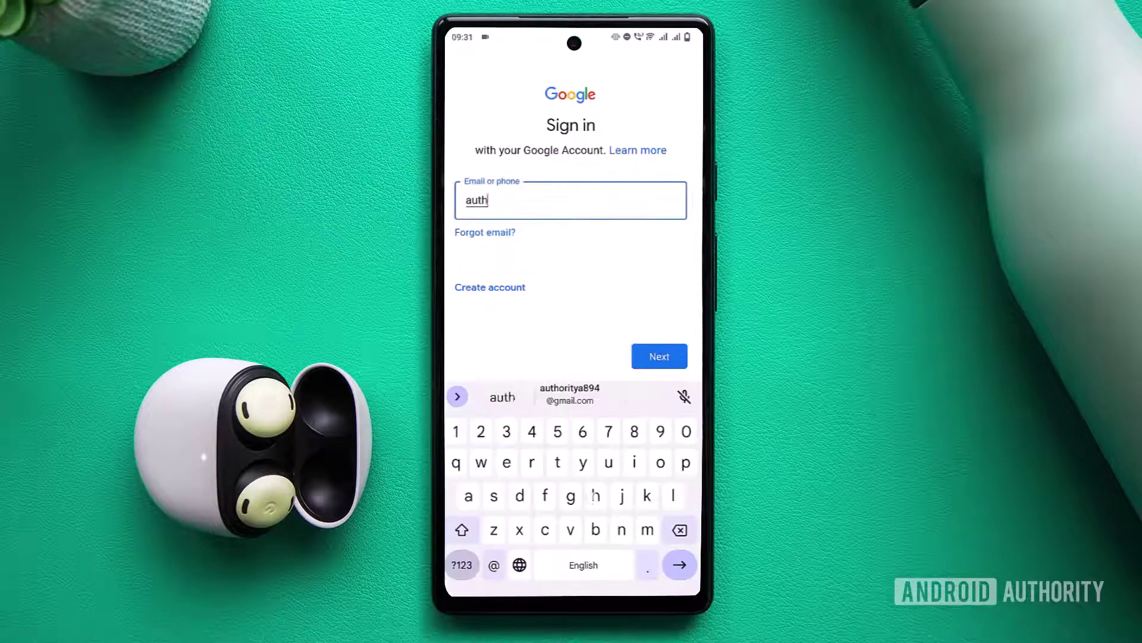
click(573, 394)
key(Return)
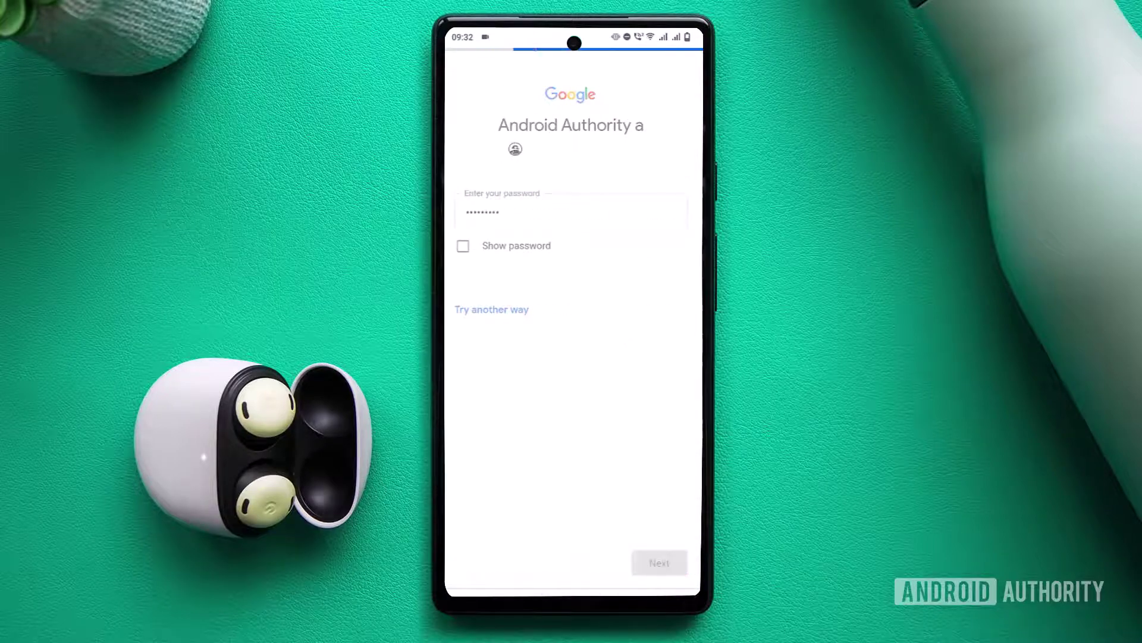